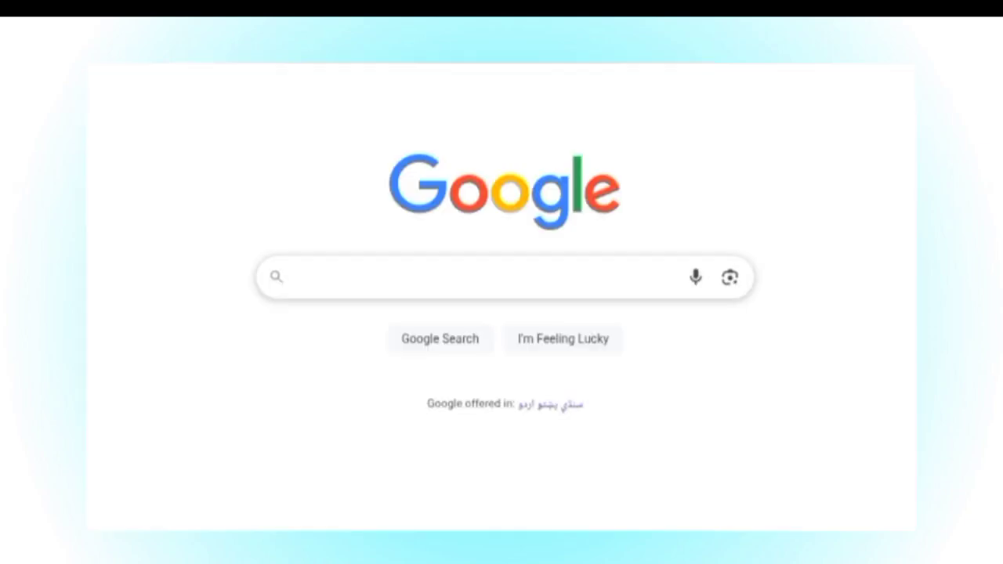
Search Google for 'fotor ai .co' to find the Fotor website.
{"action": "type", "text": "foto"}
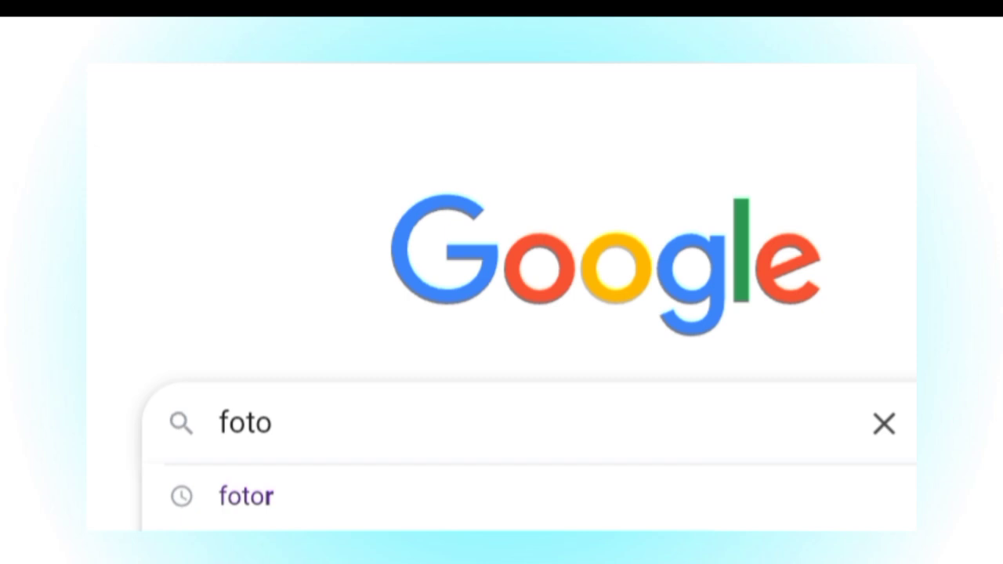
{"action": "type", "text": "r ai .co"}
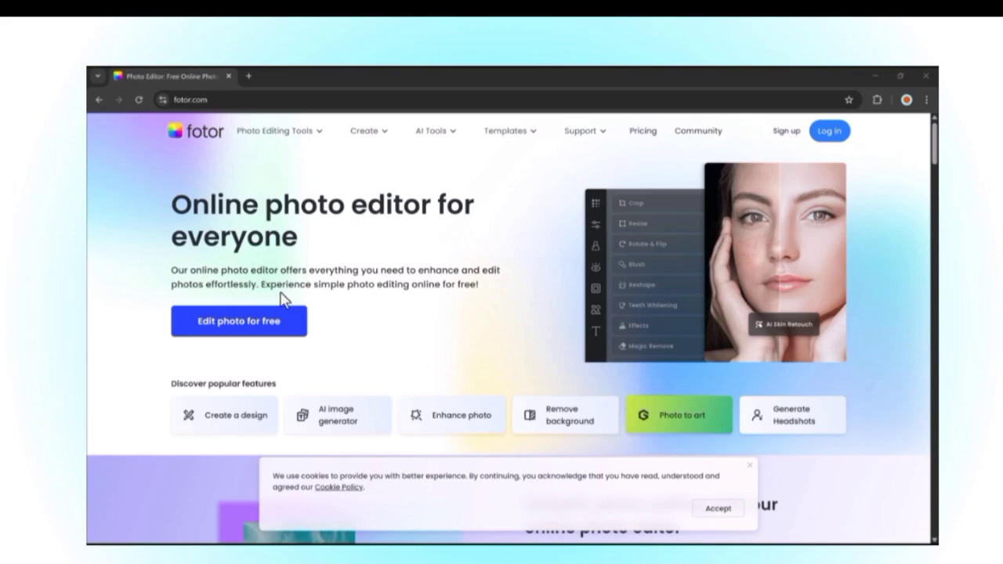
Scroll down the home page and preview the AI Replace, AI Expand and AI Avatar showcases.
{"action": "scroll", "coordinate": [226, 427], "scroll_direction": "down", "scroll_amount": 2}
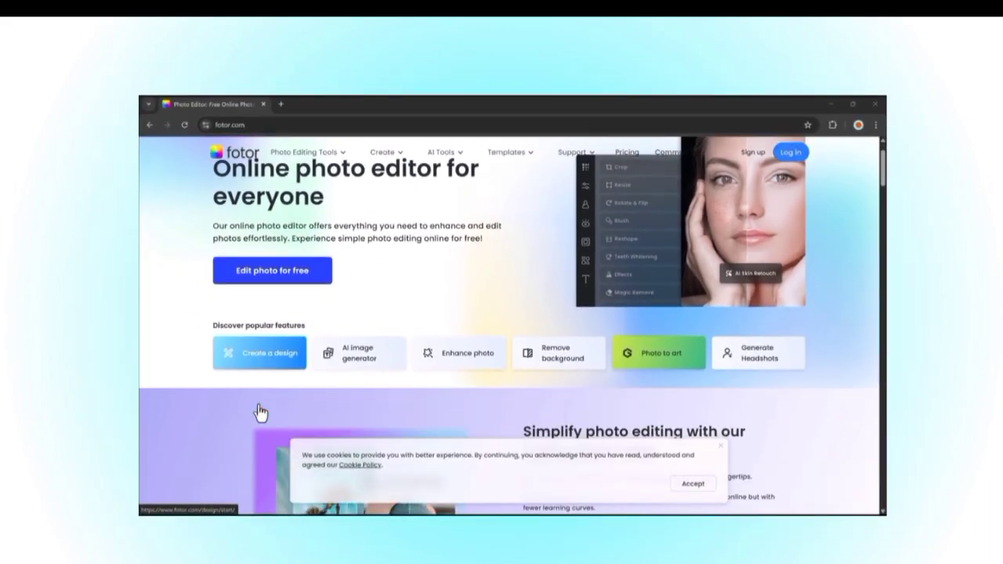
{"action": "scroll", "coordinate": [261, 413], "scroll_direction": "down", "scroll_amount": 2}
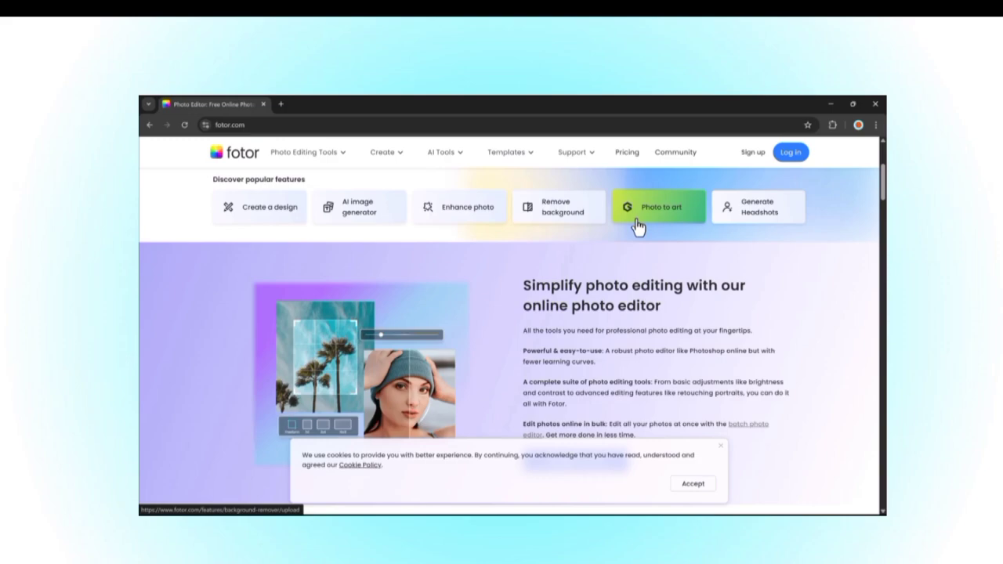
{"action": "scroll", "coordinate": [735, 244], "scroll_direction": "down", "scroll_amount": 4}
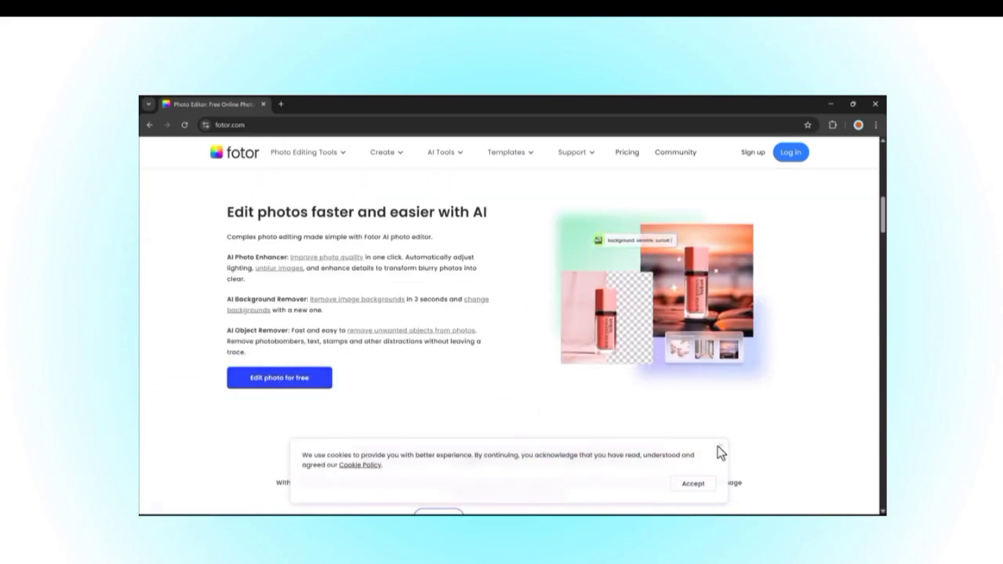
{"action": "scroll", "coordinate": [633, 342], "scroll_direction": "down", "scroll_amount": 3}
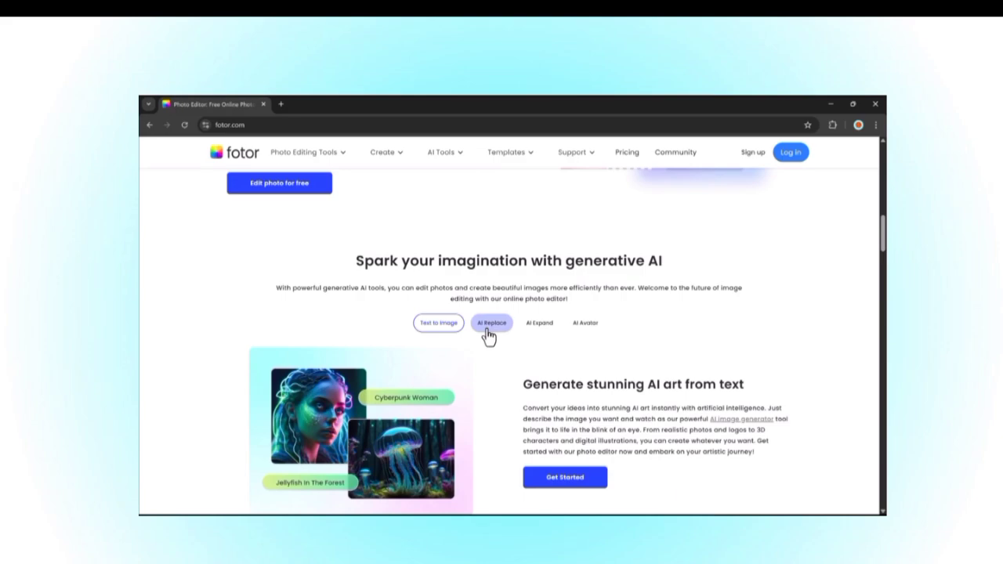
{"action": "left_click", "coordinate": [486, 332]}
{"action": "left_click", "coordinate": [547, 330]}
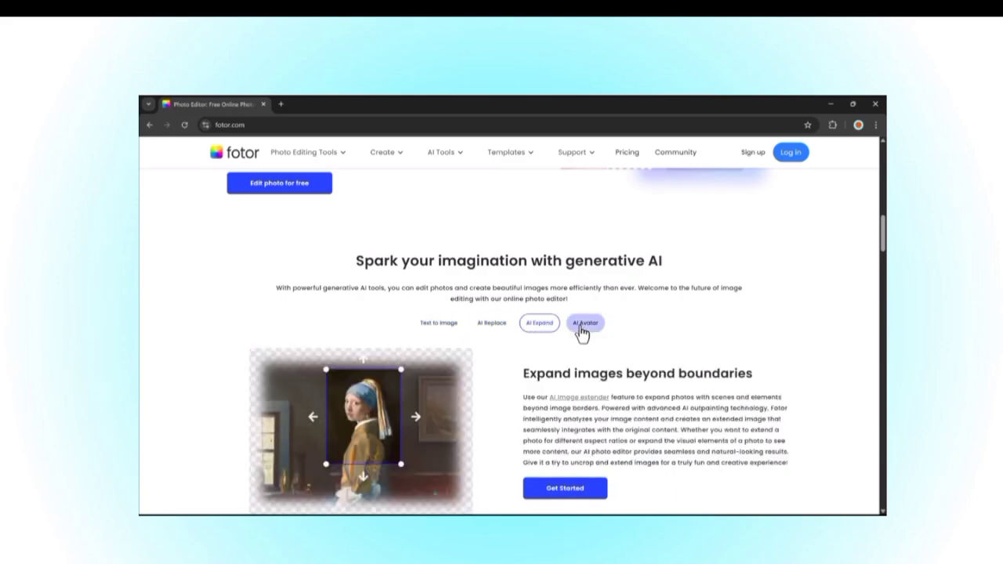
{"action": "left_click", "coordinate": [584, 324]}
Scroll further down the Fotor home page to the user reviews.
{"action": "scroll", "coordinate": [523, 318], "scroll_direction": "down", "scroll_amount": 1}
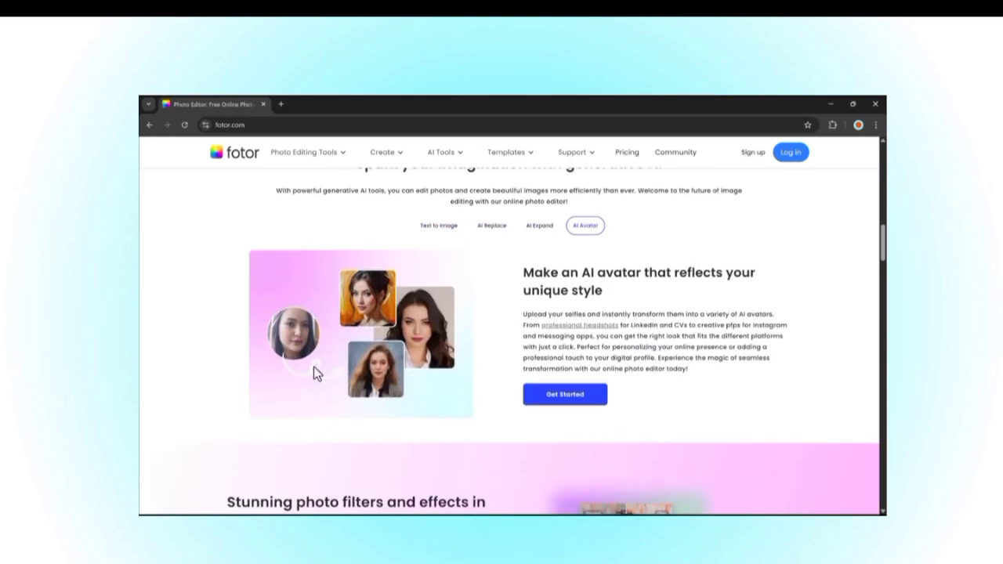
{"action": "scroll", "coordinate": [570, 315], "scroll_direction": "down", "scroll_amount": 3}
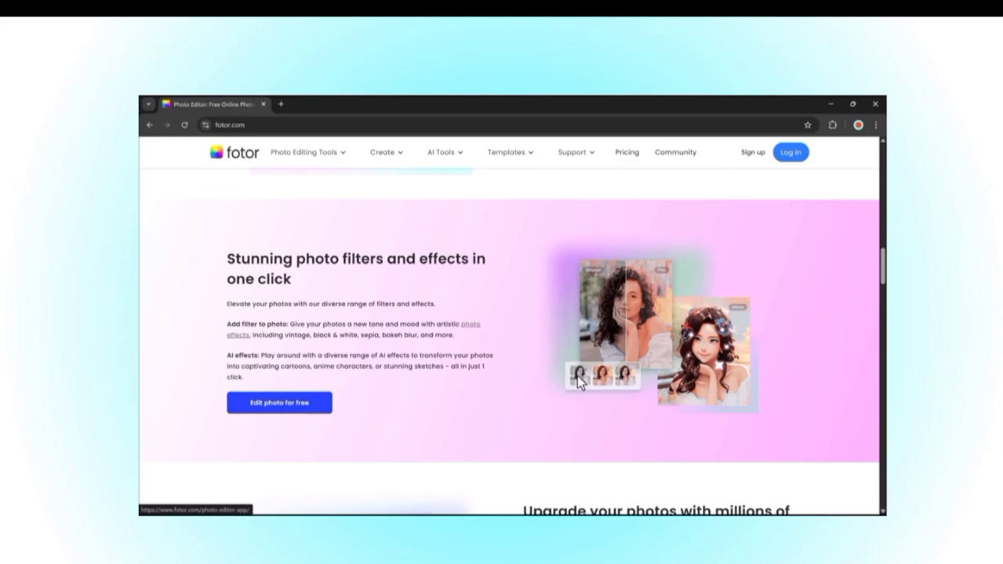
{"action": "scroll", "coordinate": [505, 354], "scroll_direction": "down", "scroll_amount": 4}
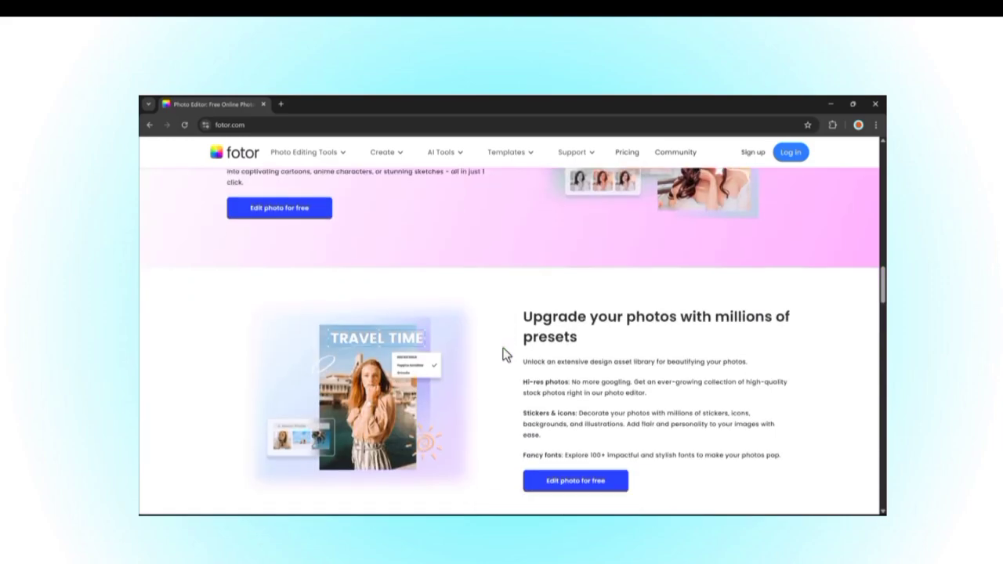
{"action": "scroll", "coordinate": [500, 309], "scroll_direction": "down", "scroll_amount": 5}
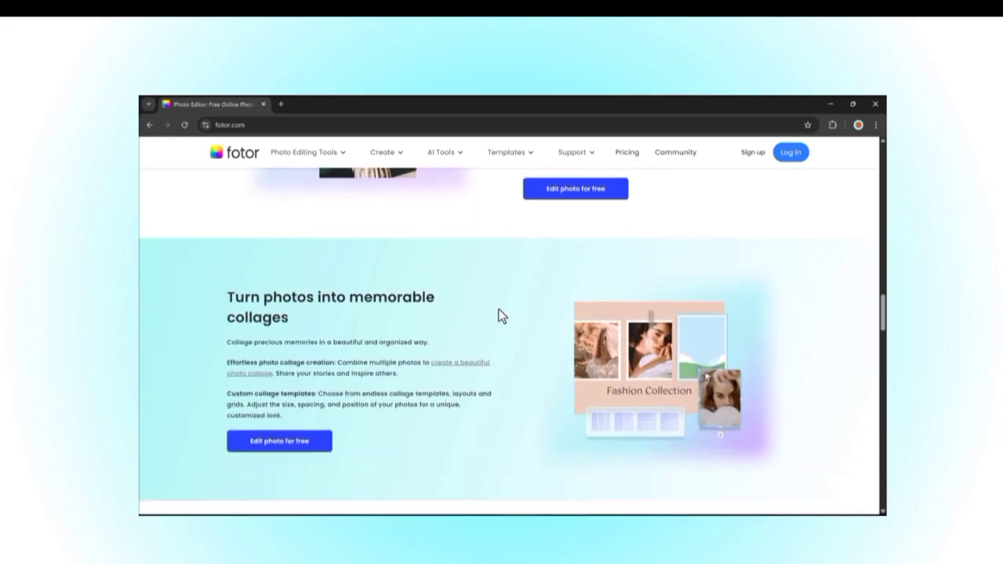
{"action": "scroll", "coordinate": [501, 313], "scroll_direction": "down", "scroll_amount": 2}
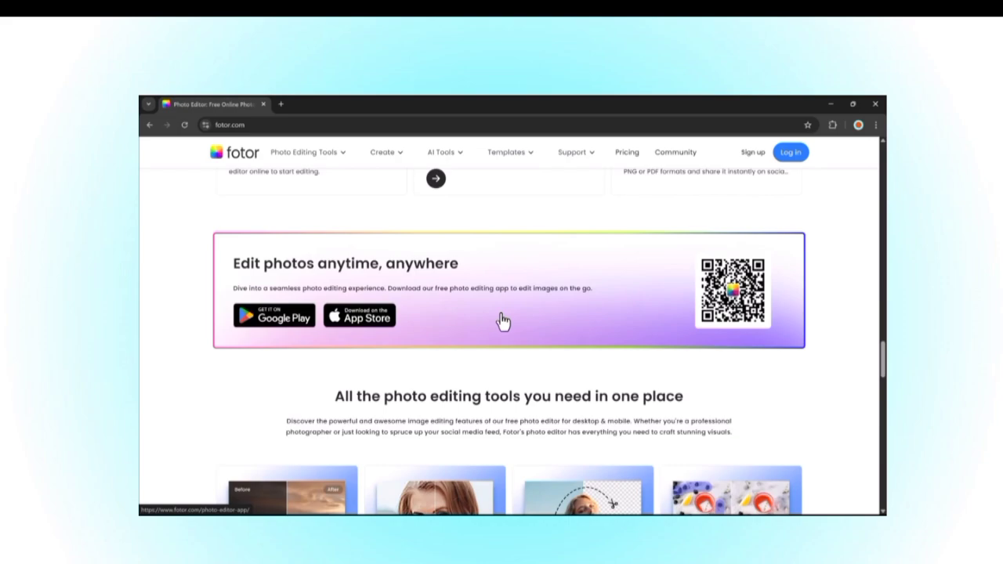
{"action": "scroll", "coordinate": [518, 314], "scroll_direction": "down", "scroll_amount": 10}
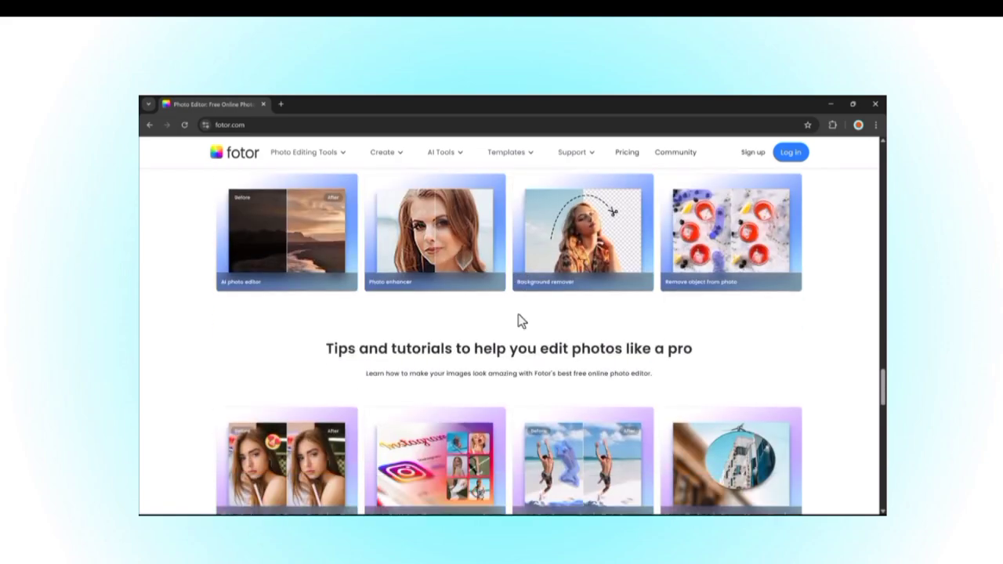
{"action": "scroll", "coordinate": [517, 317], "scroll_direction": "down", "scroll_amount": 2}
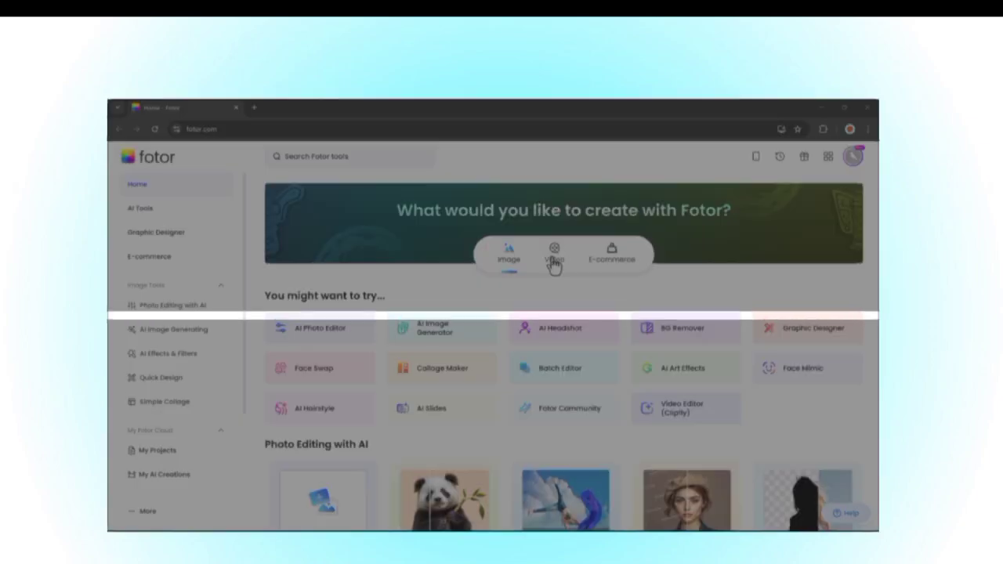
Browse the Styles panel thumbnails in the AI Image Generator.
{"action": "scroll", "coordinate": [391, 291], "scroll_direction": "down", "scroll_amount": 1}
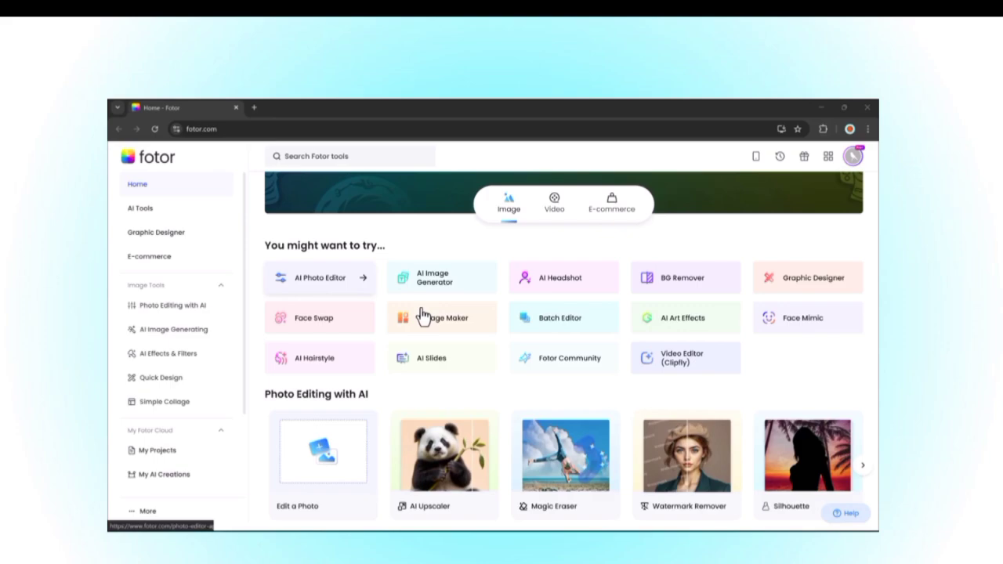
{"action": "scroll", "coordinate": [417, 329], "scroll_direction": "up", "scroll_amount": 1}
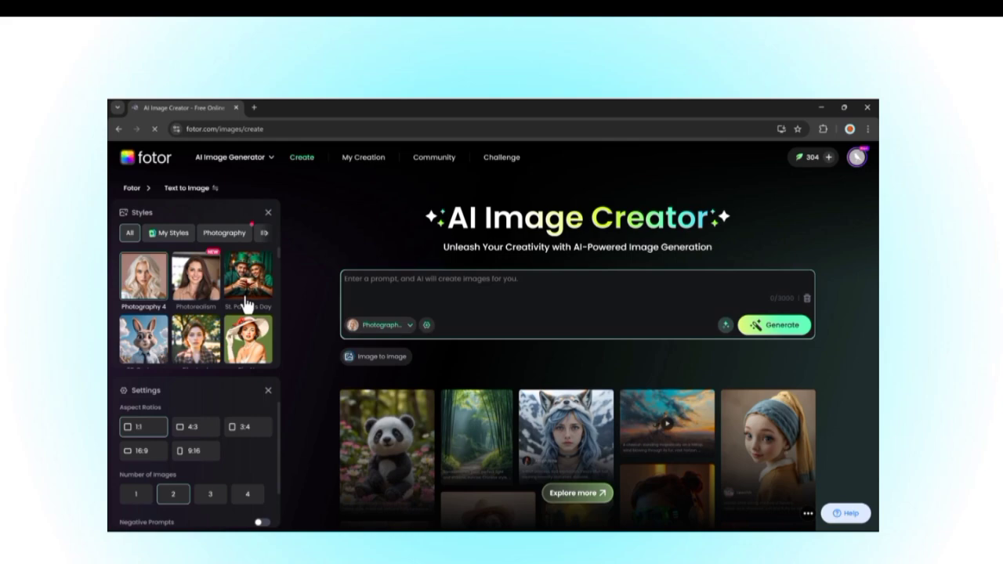
{"action": "scroll", "coordinate": [169, 291], "scroll_direction": "down", "scroll_amount": 10}
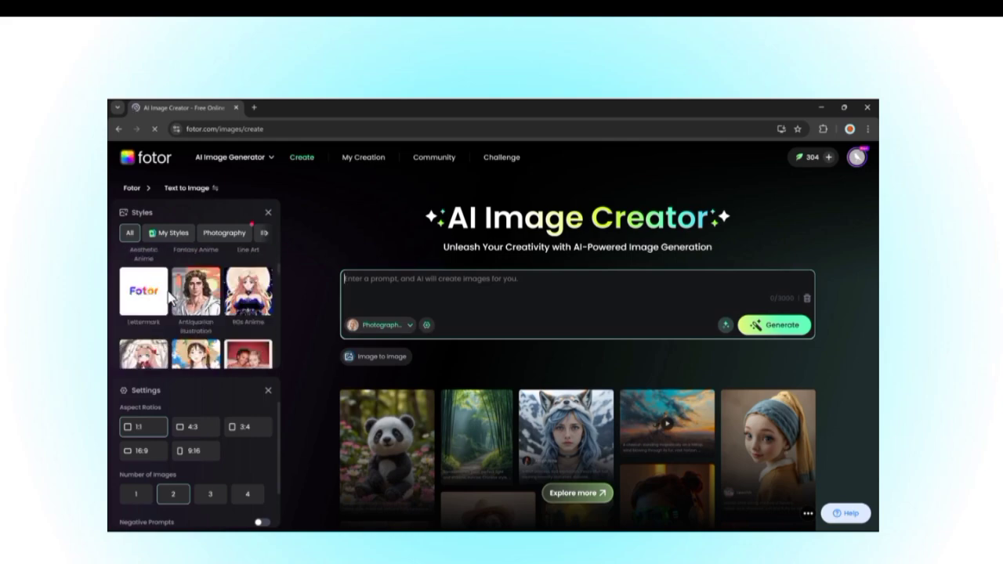
{"action": "scroll", "coordinate": [169, 293], "scroll_direction": "down", "scroll_amount": 8}
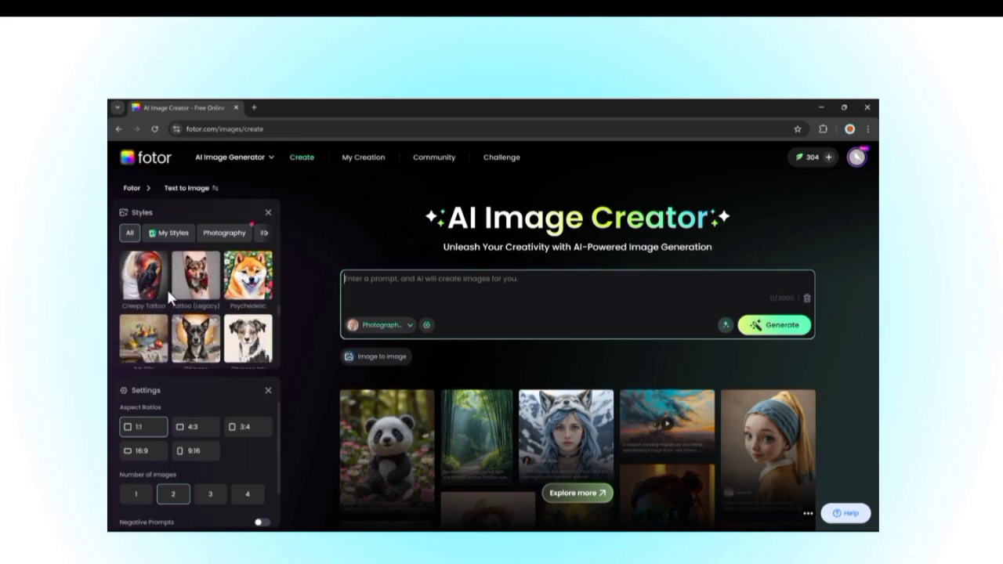
{"action": "scroll", "coordinate": [169, 290], "scroll_direction": "up", "scroll_amount": 15}
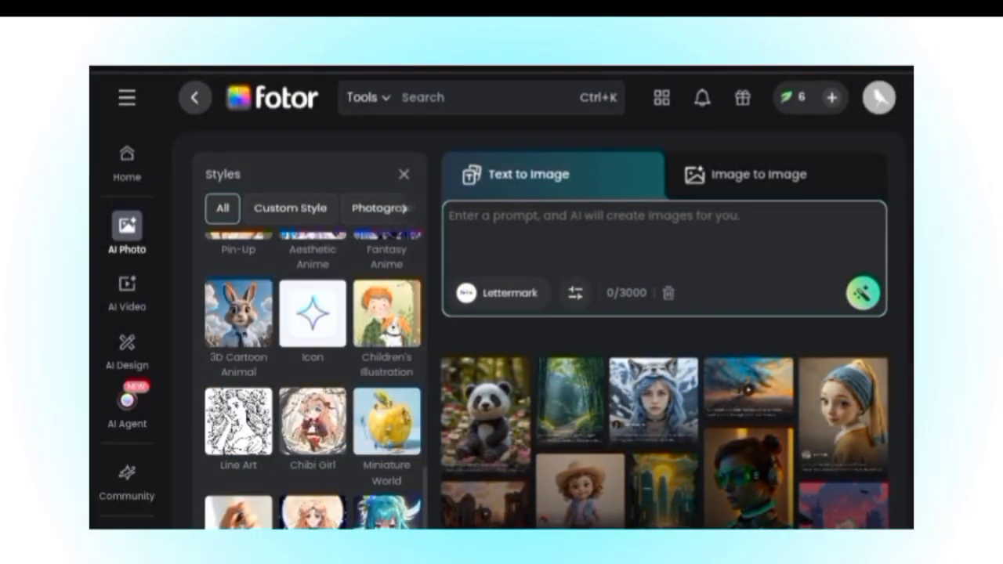
Enter a prompt for a glowing, 3D-rotating, metallic golden lowercase 'v' logo animation.
{"action": "type", "text": "A"}
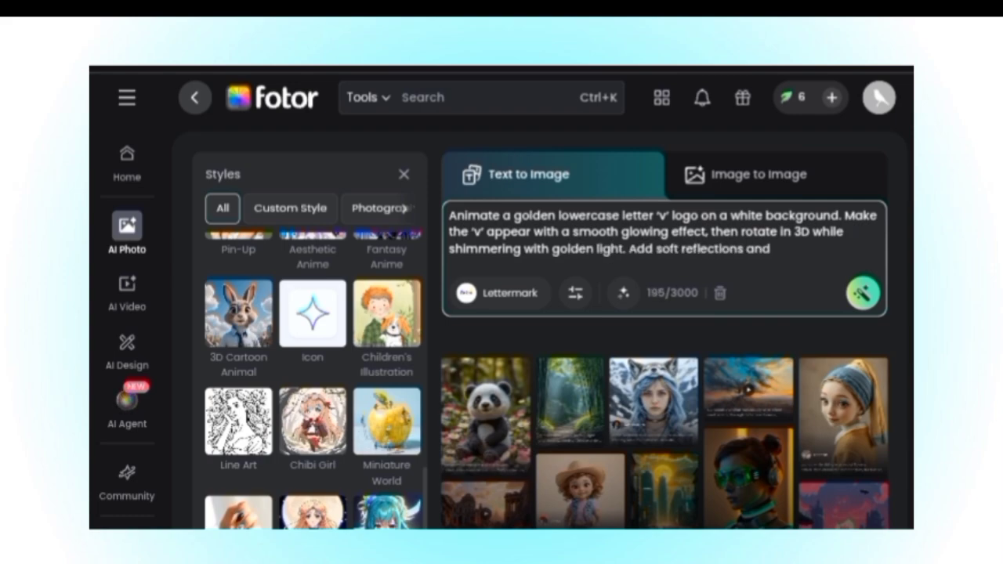
{"action": "type", "text": "re to make it look premium. Include dynamic camera zoo"}
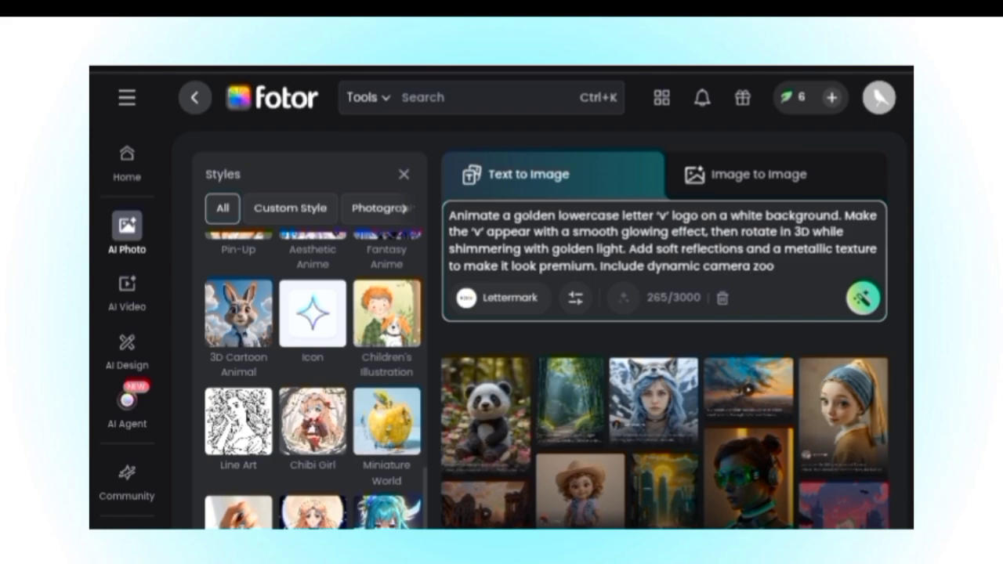
{"action": "type", "text": "w motion spin. Add glowing particles floating in the background f"}
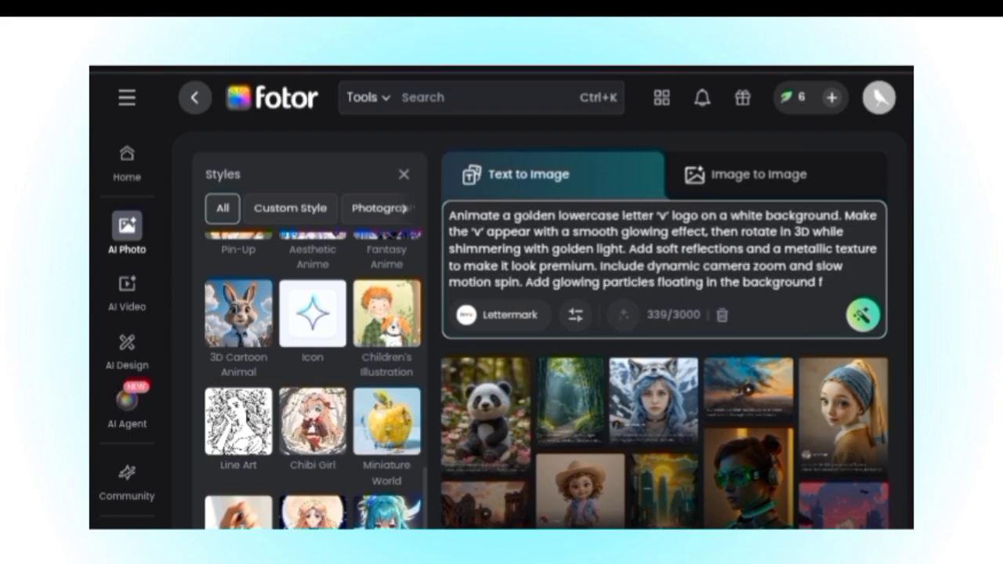
{"action": "type", "text": "or an elegant look. K"}
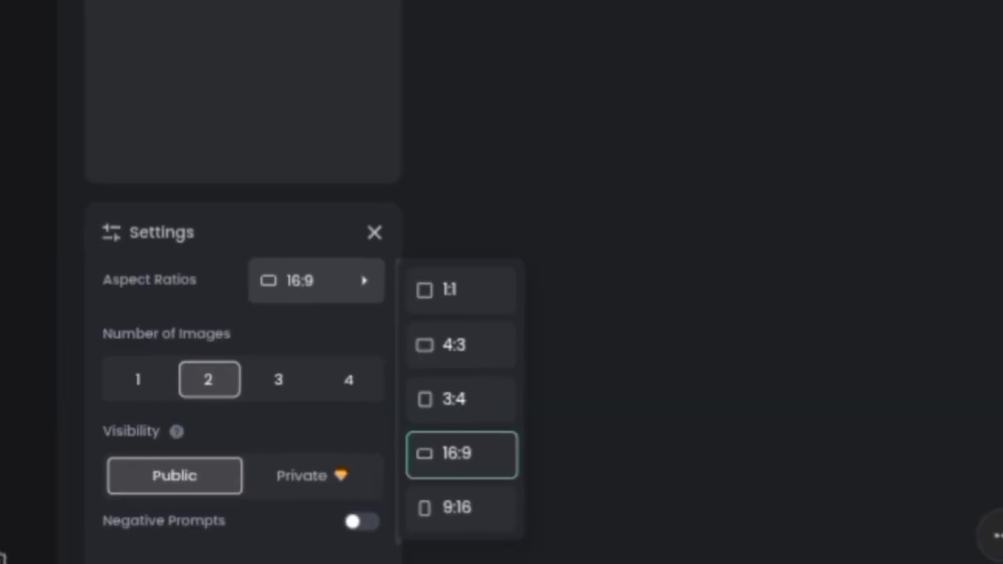
Set the aspect ratio to 16:9, apply the Logo style, and generate the FOTOR logos.
{"action": "left_click", "coordinate": [461, 384]}
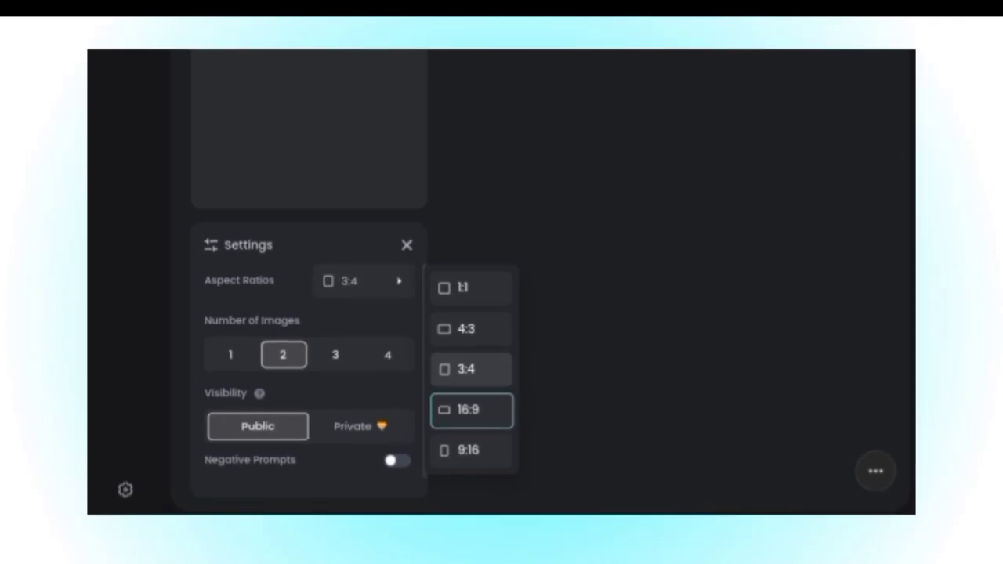
{"action": "left_click", "coordinate": [400, 280]}
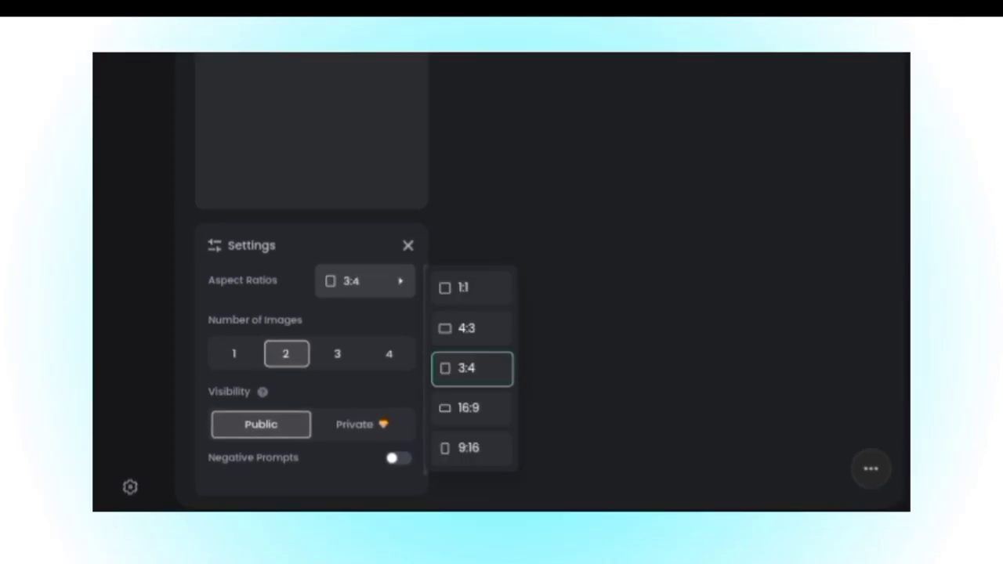
{"action": "left_click", "coordinate": [467, 328]}
{"action": "left_click", "coordinate": [401, 281]}
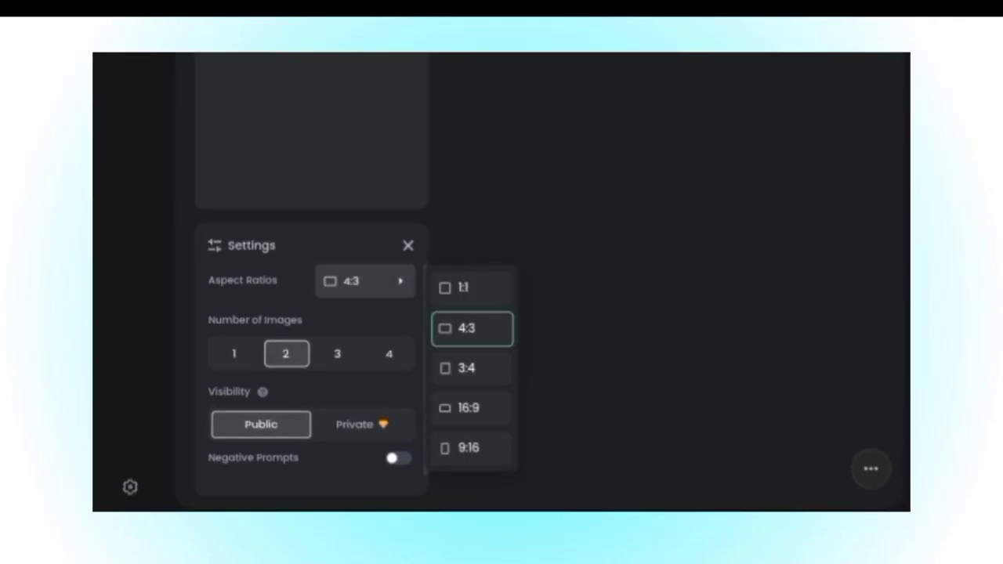
{"action": "left_click", "coordinate": [470, 407]}
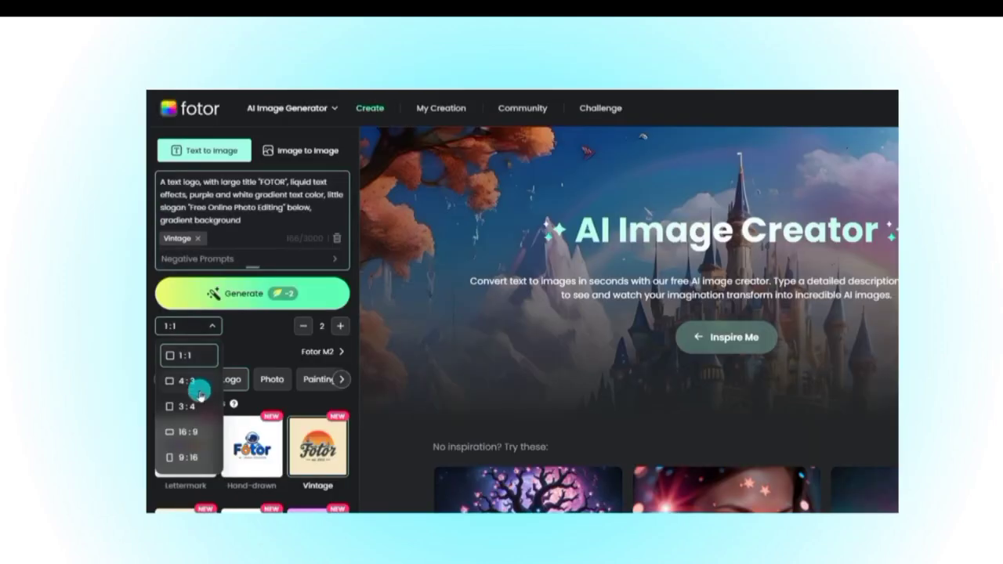
{"action": "left_click", "coordinate": [198, 433]}
{"action": "left_click", "coordinate": [227, 379]}
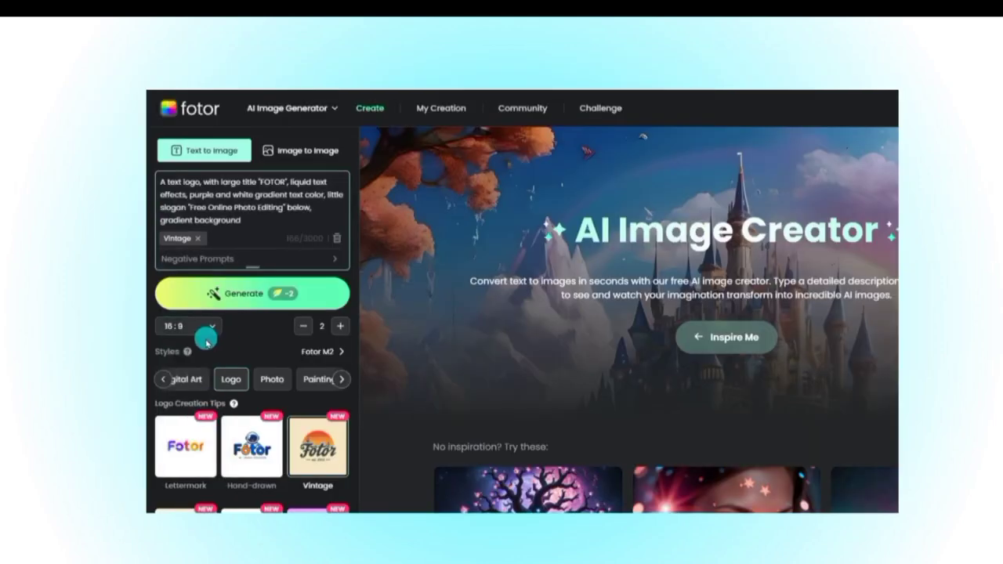
{"action": "left_click", "coordinate": [271, 294]}
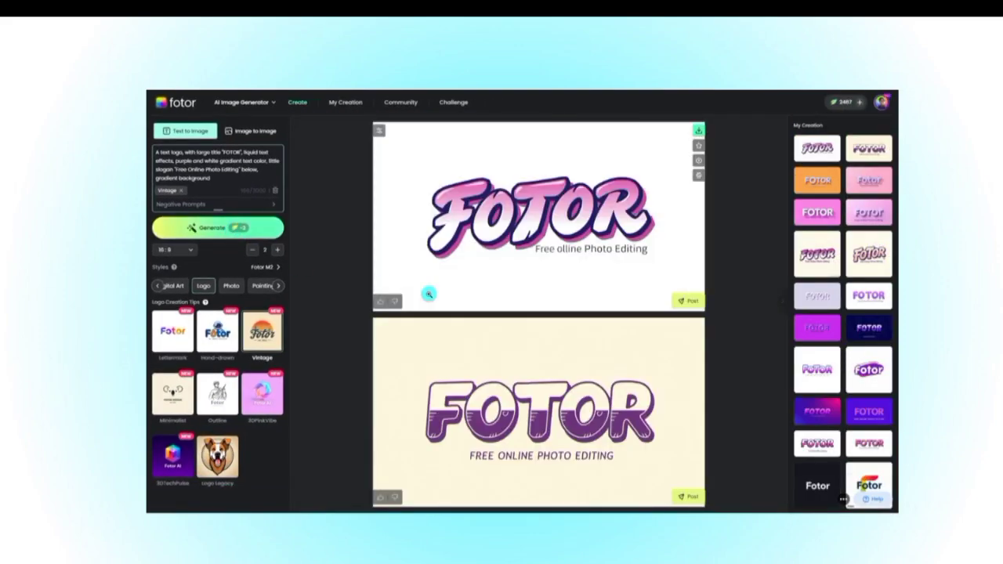
Download the pink-and-white FOTOR logo image to the computer.
{"action": "left_click", "coordinate": [698, 131]}
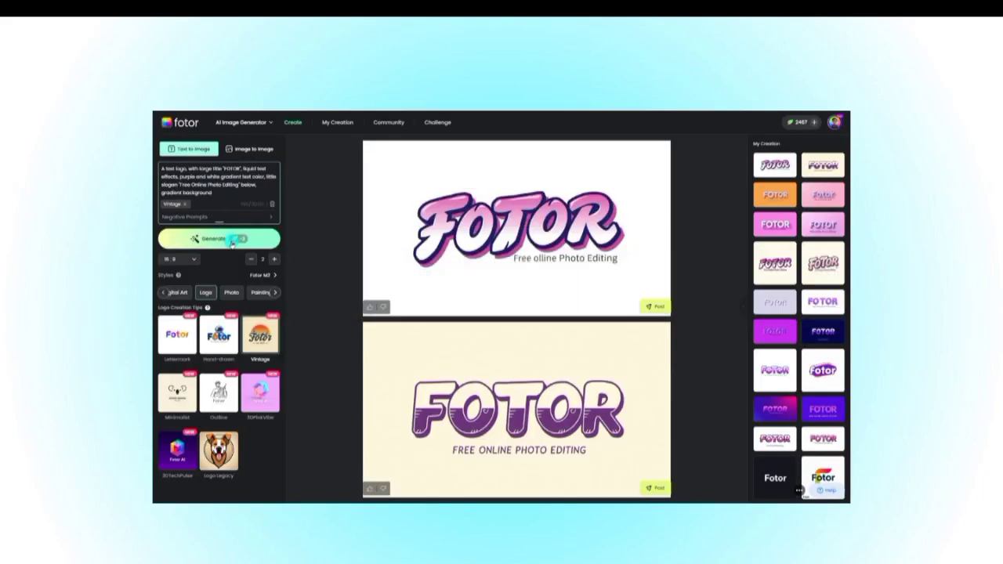
{"action": "mouse_move", "coordinate": [638, 171]}
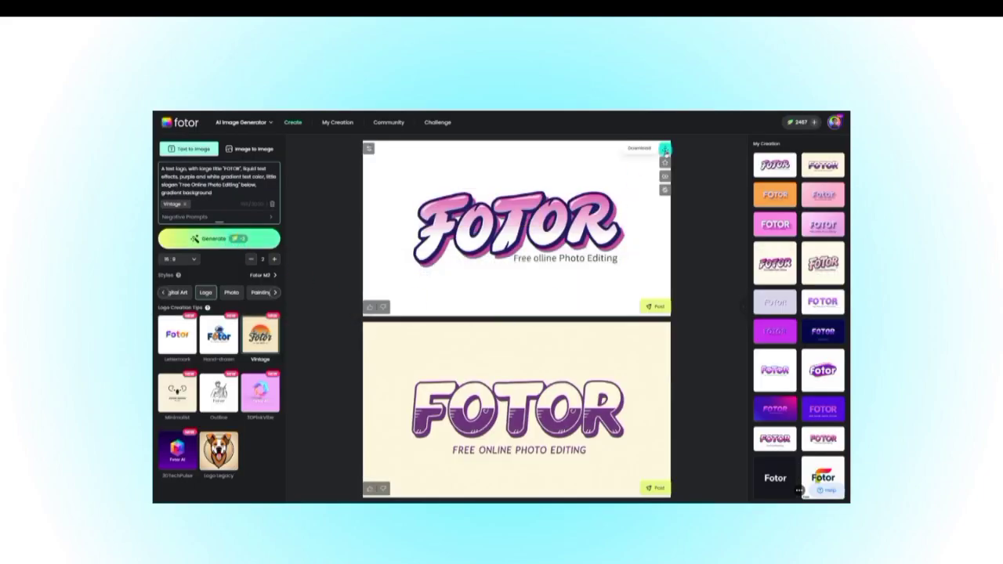
{"action": "left_click", "coordinate": [665, 149]}
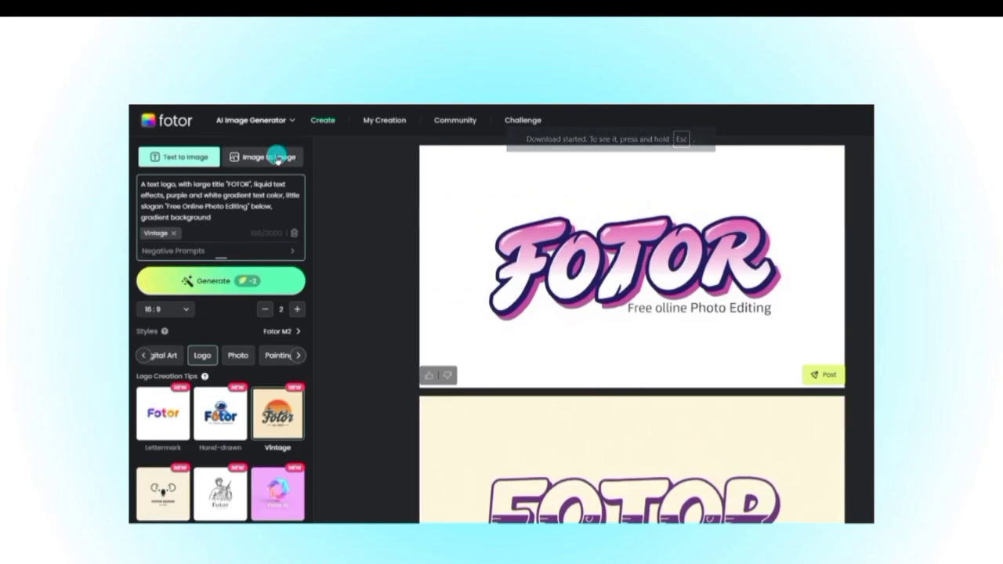
{"action": "mouse_move", "coordinate": [266, 119]}
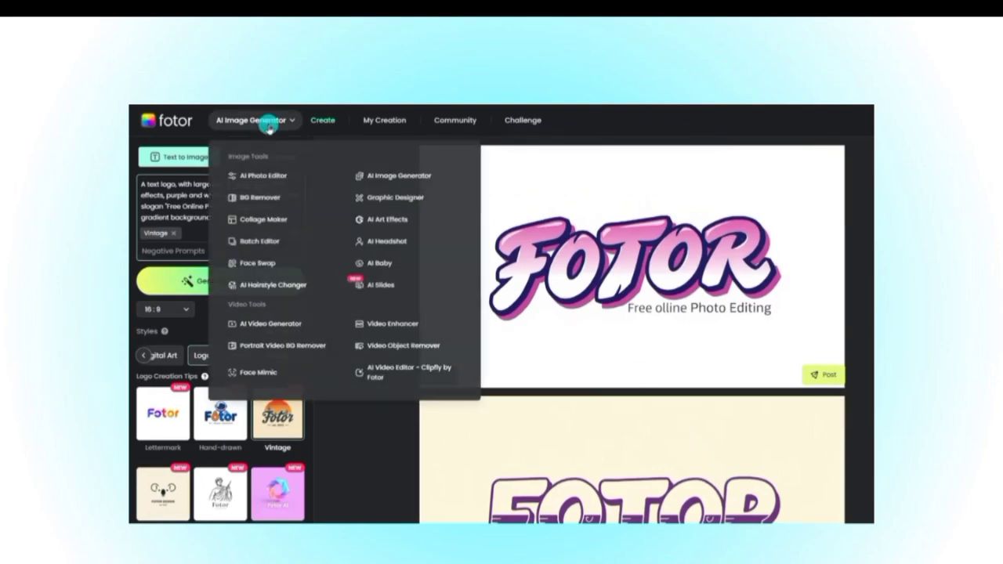
Switch the AI Video Generator to From Image and upload the downloaded FOTOR logo file.
{"action": "left_click", "coordinate": [270, 327]}
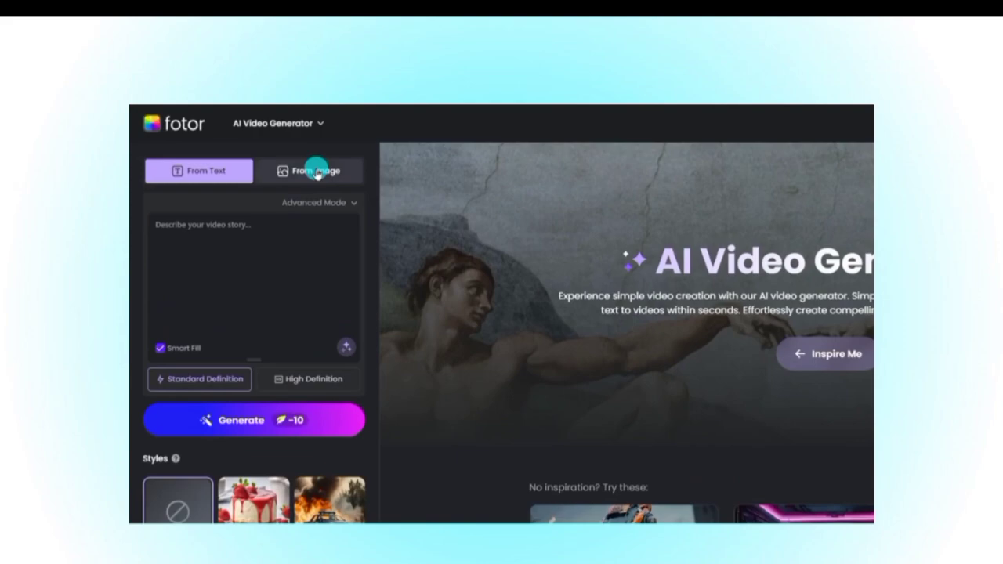
{"action": "left_click", "coordinate": [317, 171]}
{"action": "scroll", "coordinate": [321, 156], "scroll_direction": "down", "scroll_amount": 1}
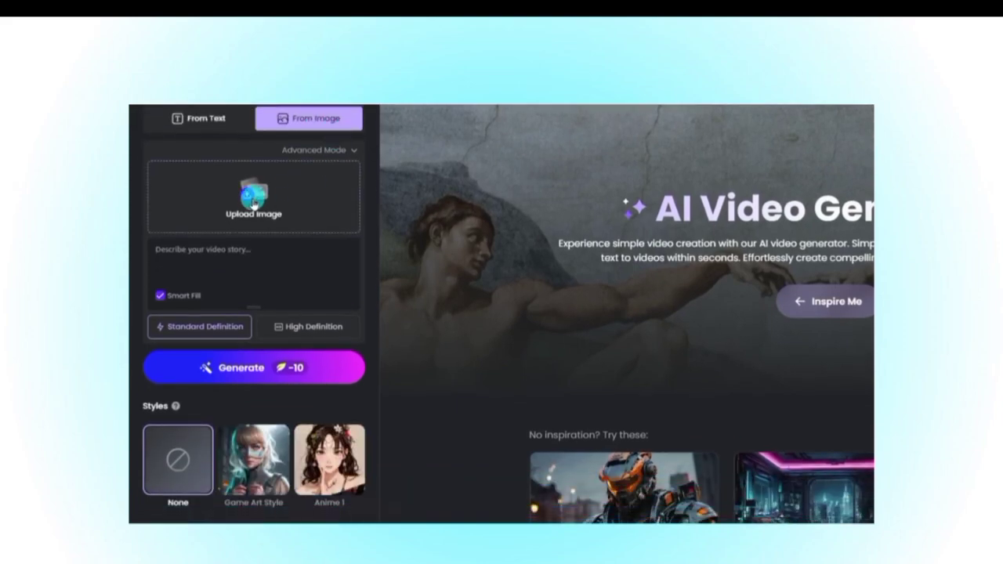
{"action": "left_click", "coordinate": [252, 203]}
{"action": "left_click", "coordinate": [322, 212]}
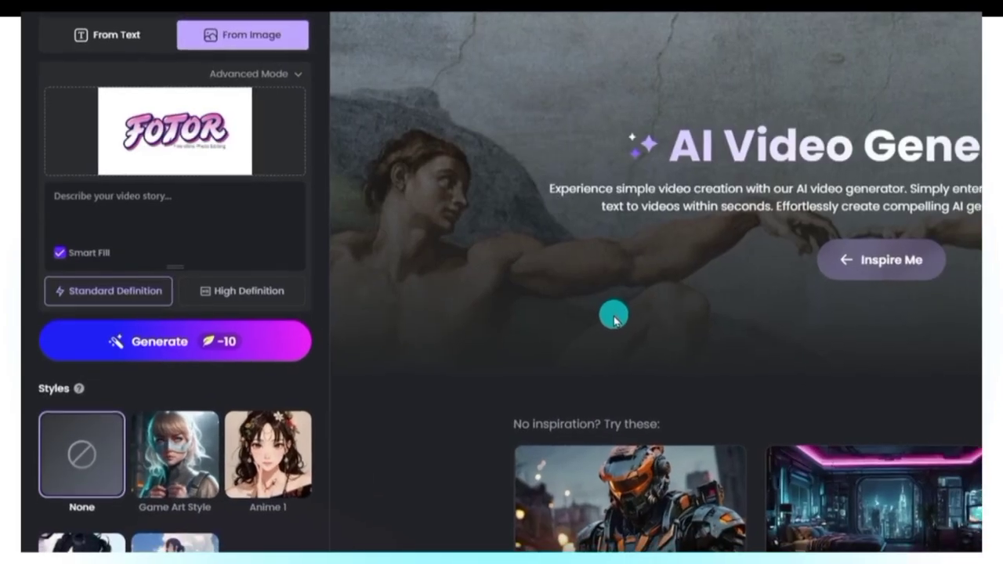
{"action": "left_click", "coordinate": [242, 215]}
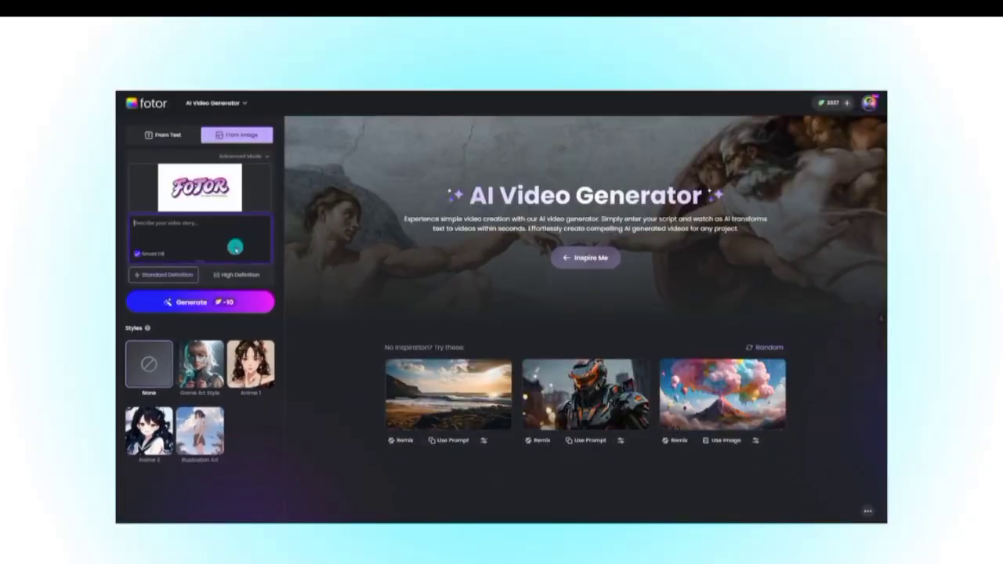
Paste the pop-up, zoom and purple light-sweep story, choose High Definition, and generate.
{"action": "key", "text": "ctrl+v"}
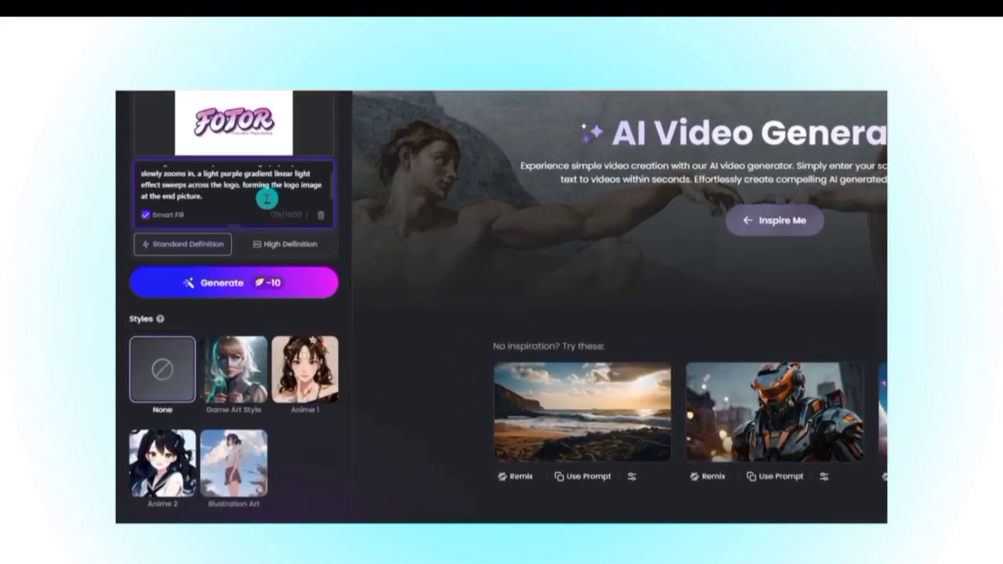
{"action": "scroll", "coordinate": [228, 239], "scroll_direction": "up", "scroll_amount": 2}
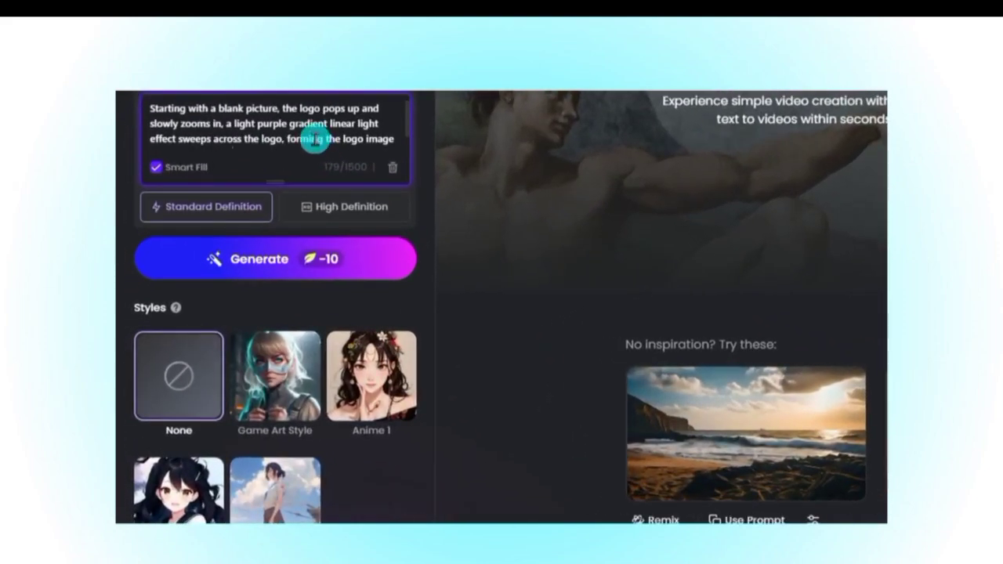
{"action": "left_click", "coordinate": [349, 216]}
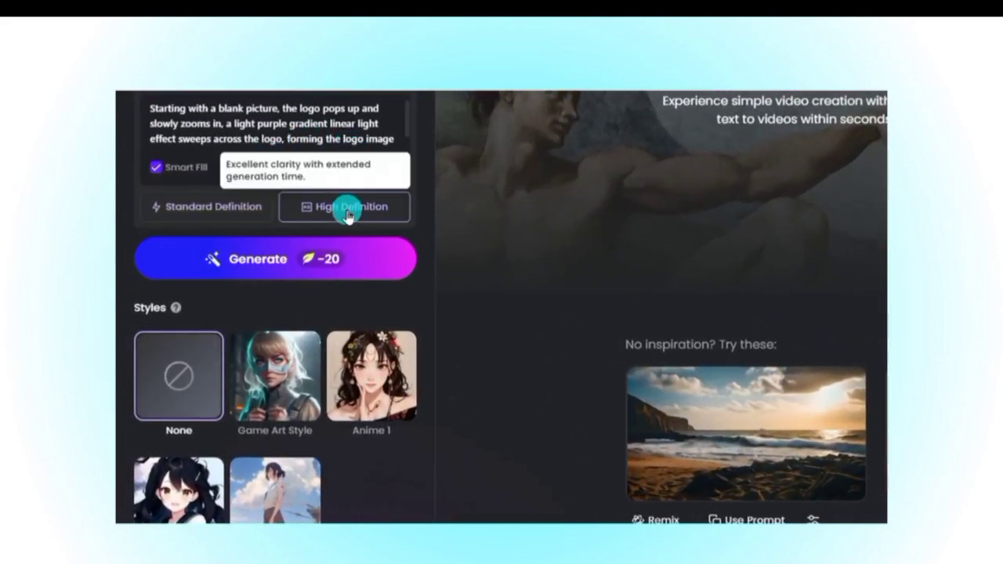
{"action": "left_click", "coordinate": [363, 266]}
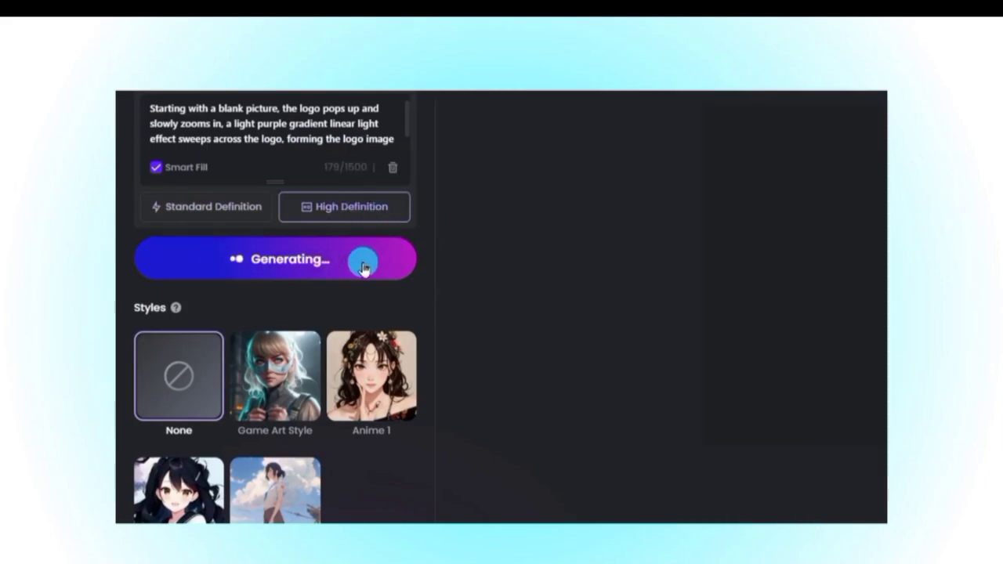